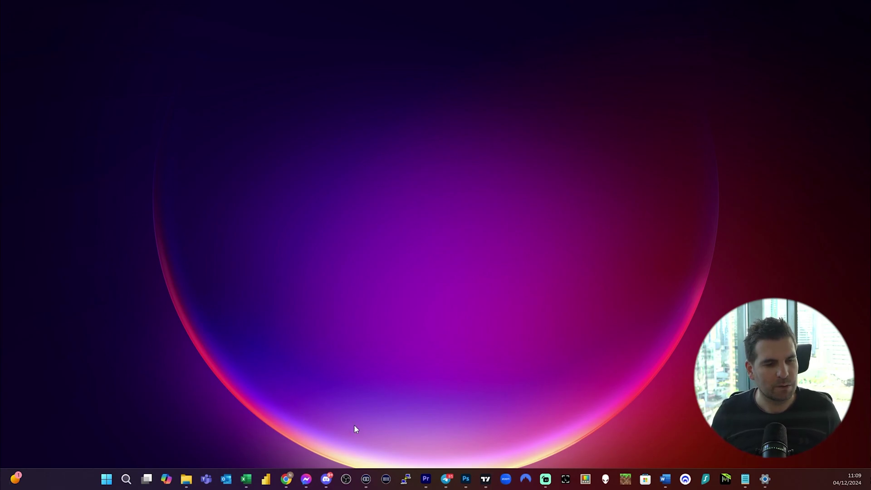
# Search Windows for 'power' and launch the top result.
pyautogui.click(126, 483)
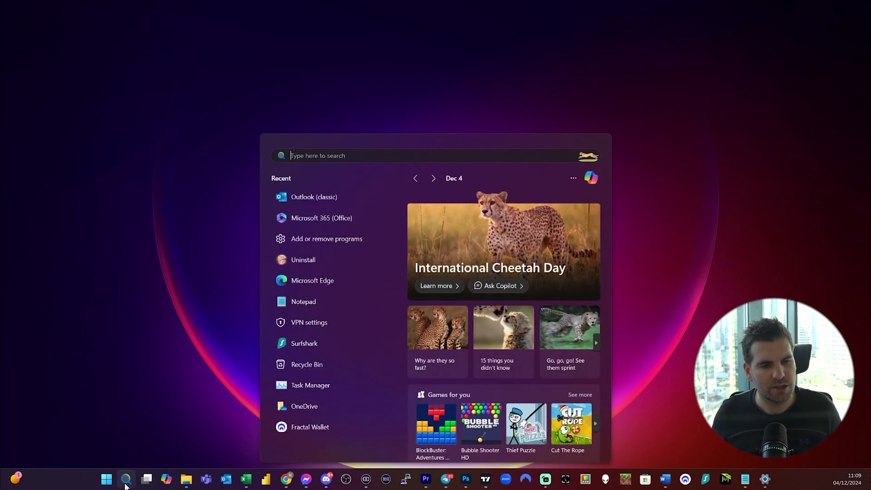
pyautogui.write('power')
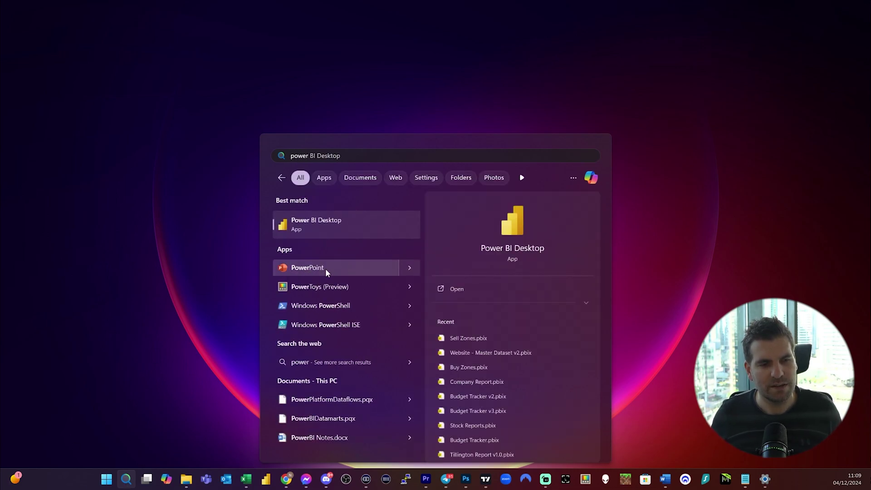
pyautogui.press('Return')
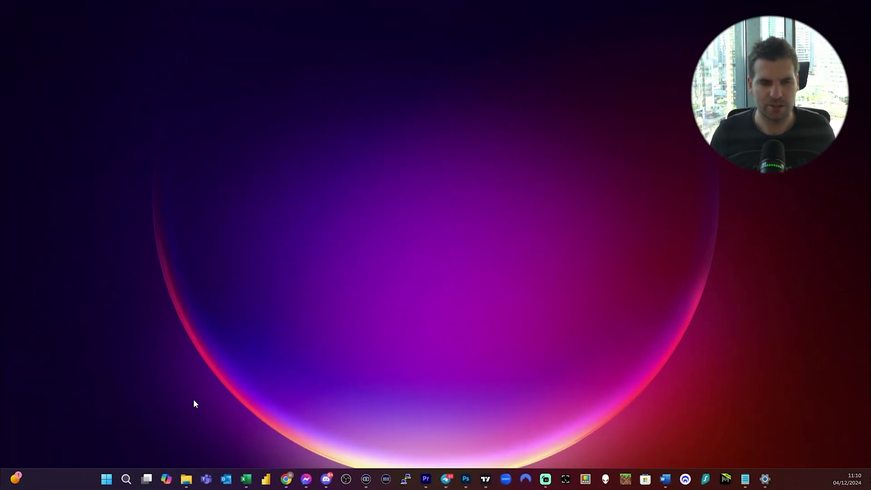
pyautogui.click(126, 479)
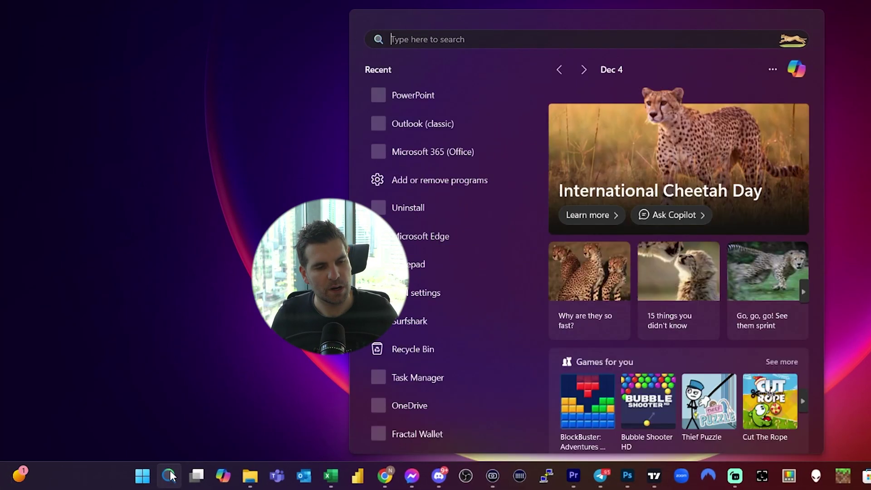
pyautogui.write('task')
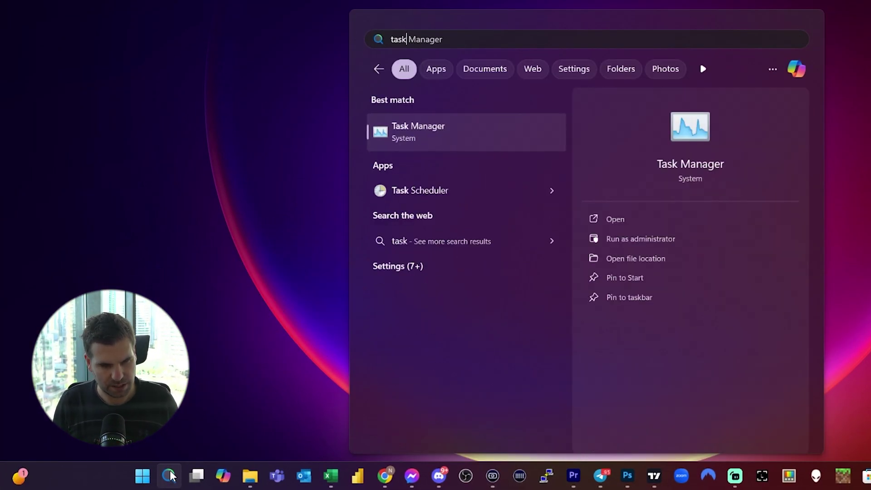
pyautogui.click(456, 131)
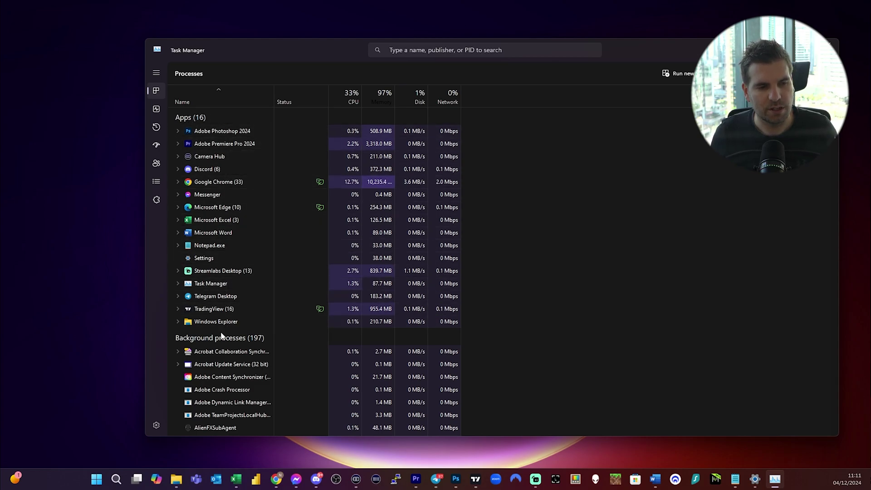
pyautogui.scroll(-1, 231, 322)
pyautogui.scroll(-3, 234, 311)
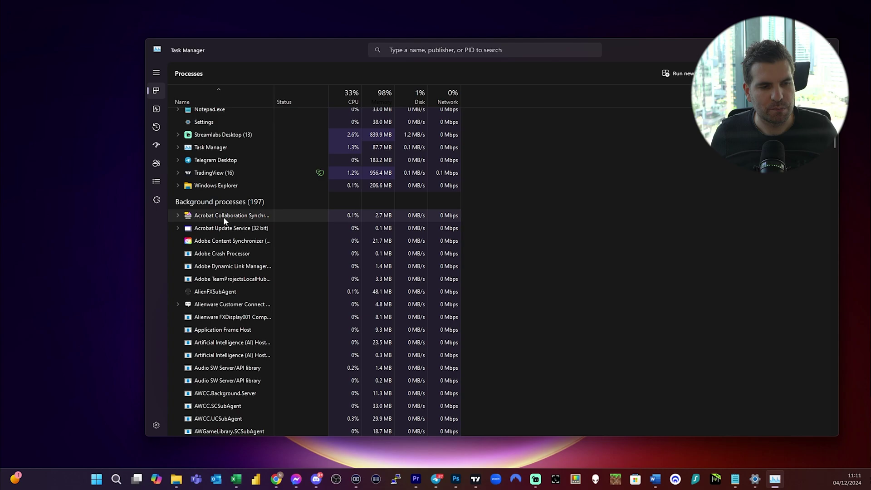
pyautogui.scroll(-4, 227, 241)
pyautogui.scroll(-15, 228, 270)
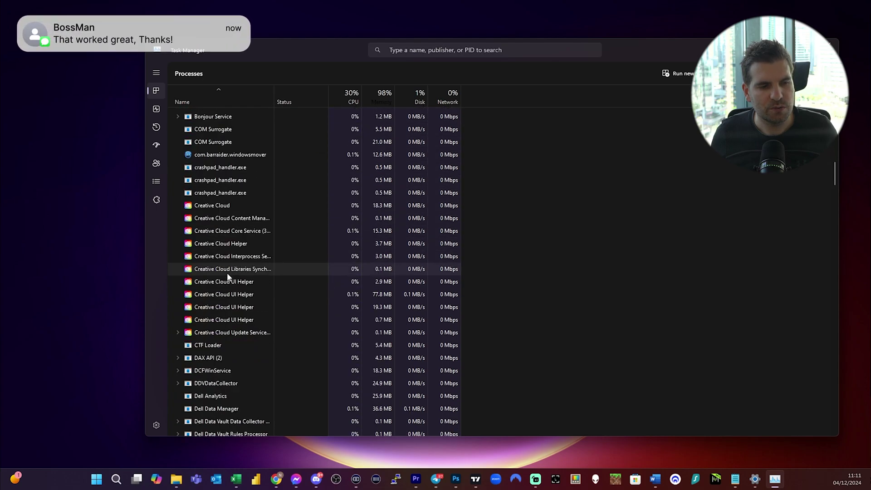
pyautogui.scroll(-13, 227, 275)
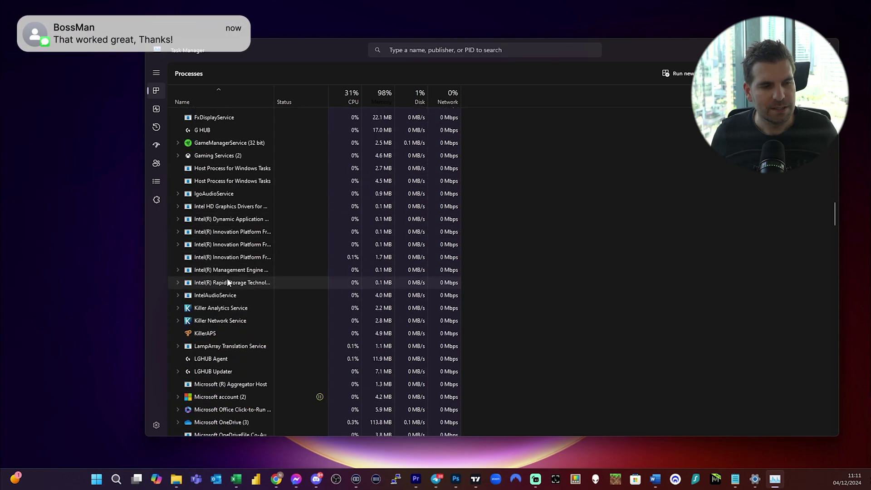
pyautogui.scroll(-2, 227, 278)
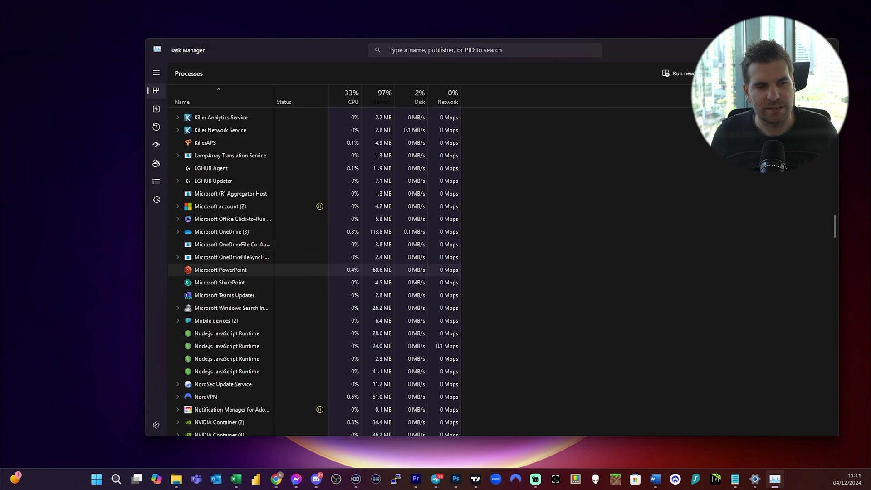
pyautogui.scroll(1, 317, 269)
pyautogui.scroll(-1, 318, 269)
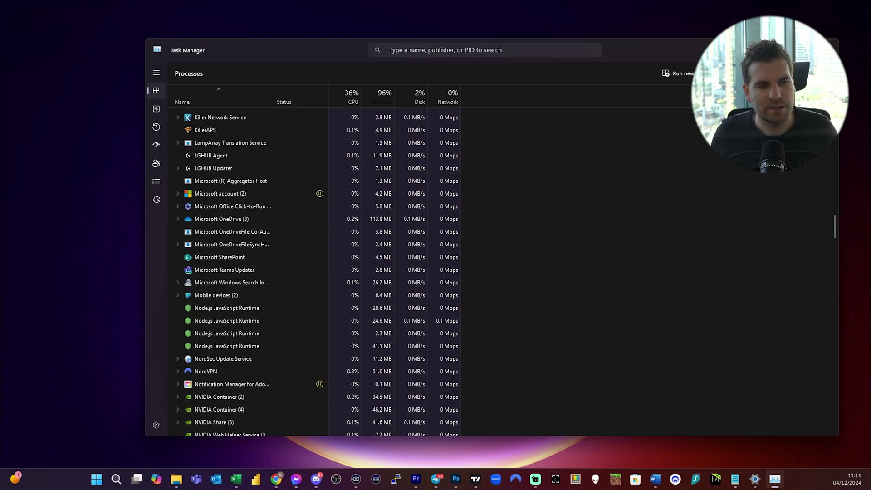
pyautogui.click(830, 45)
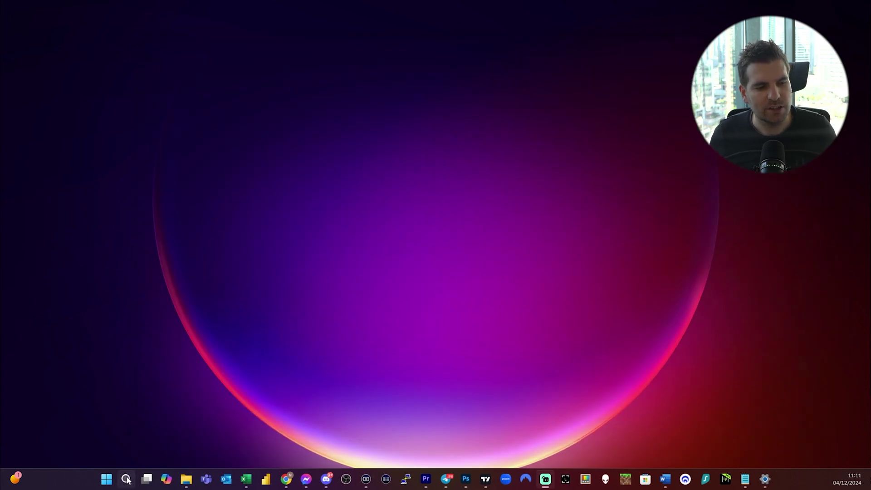
pyautogui.click(127, 480)
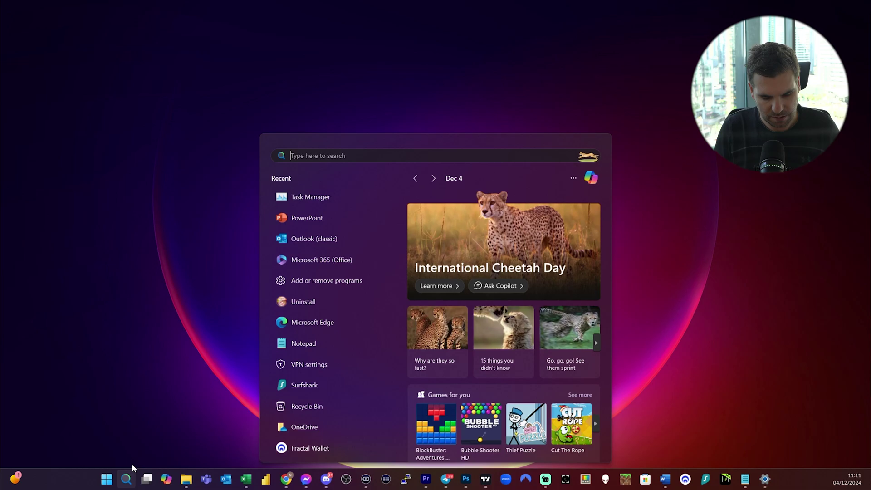
pyautogui.write('powerPoint')
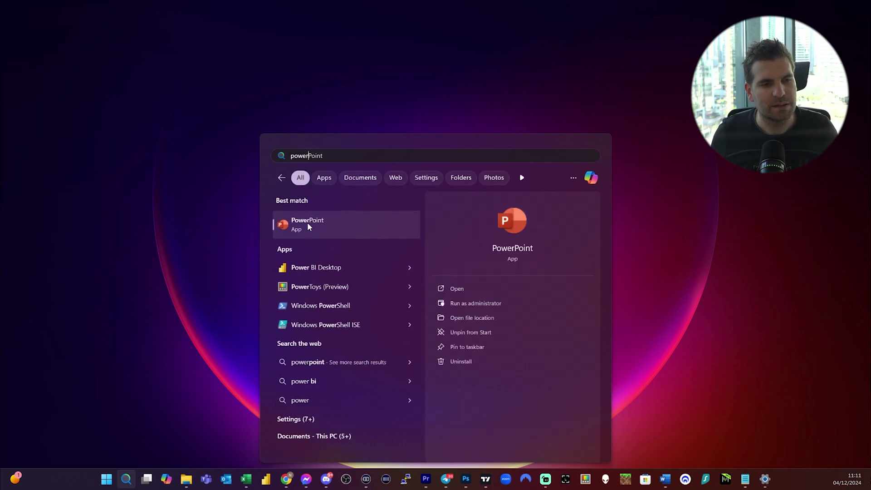
pyautogui.click(315, 224)
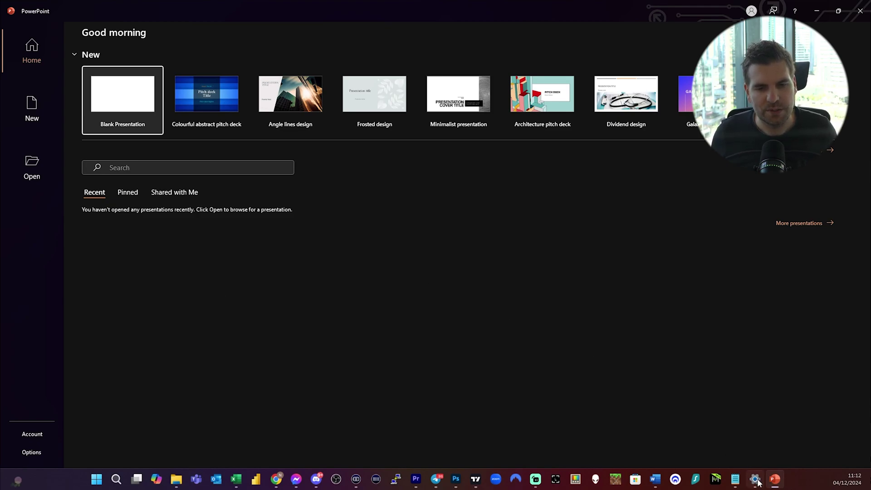
pyautogui.rightClick(775, 480)
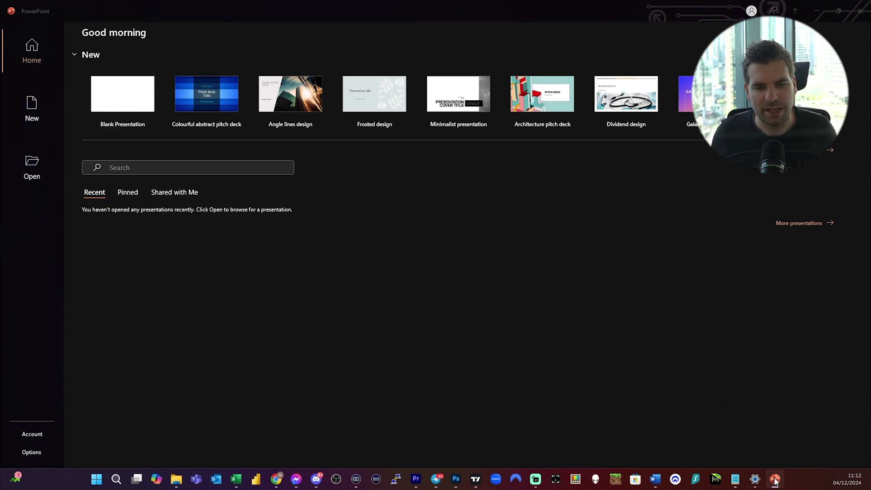
pyautogui.click(747, 440)
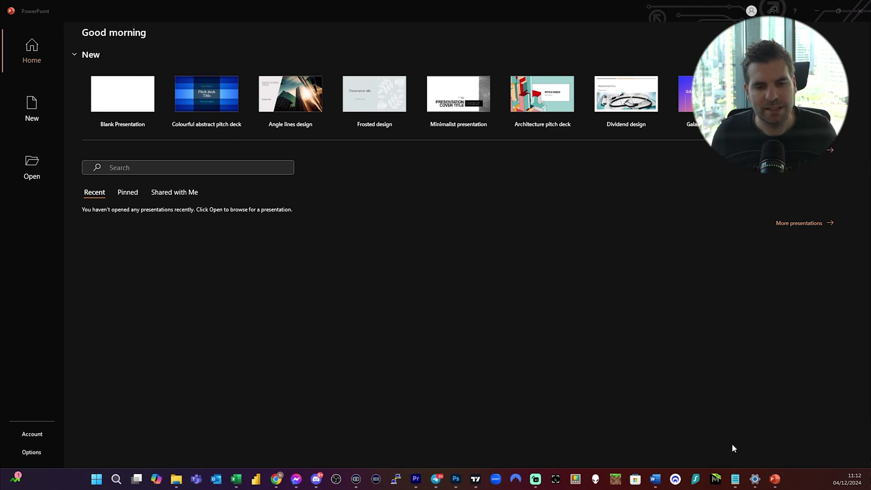
pyautogui.rightClick(775, 480)
pyautogui.click(761, 457)
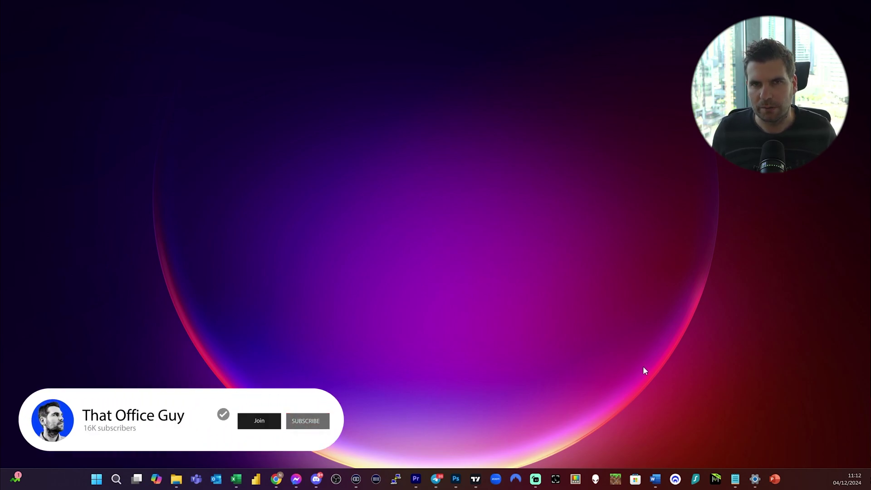
# Launch Task Manager from Search's recent apps and scroll down to Background processes.
pyautogui.click(116, 480)
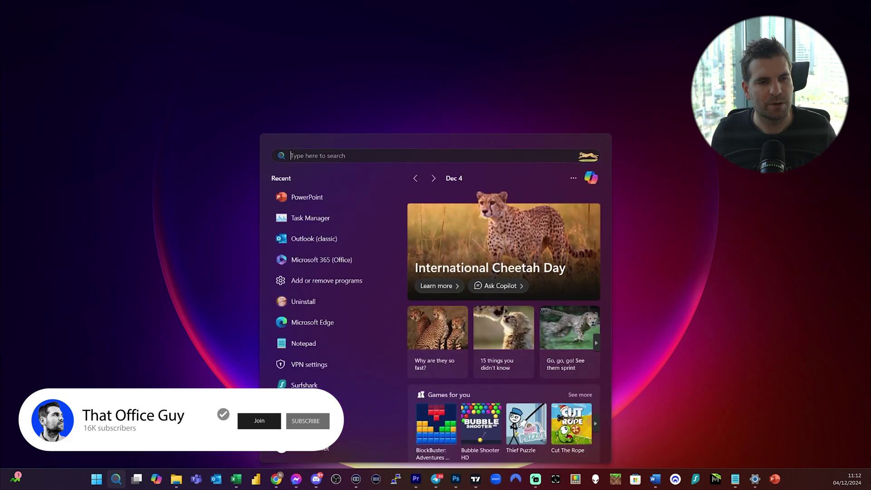
pyautogui.click(334, 216)
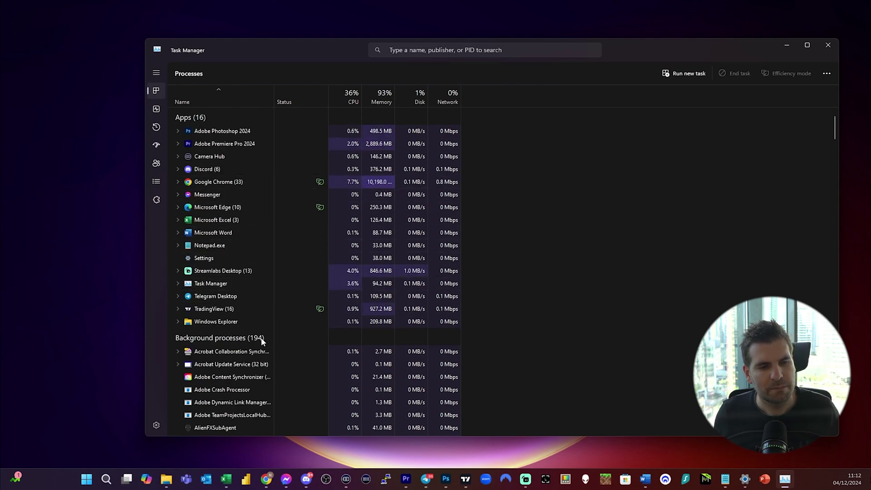
pyautogui.scroll(-10, 254, 341)
pyautogui.scroll(-15, 240, 350)
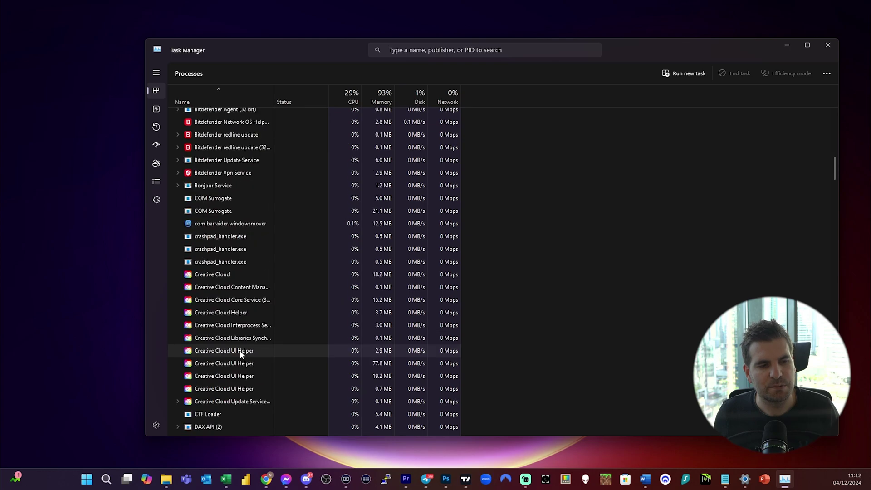
pyautogui.scroll(-7, 235, 356)
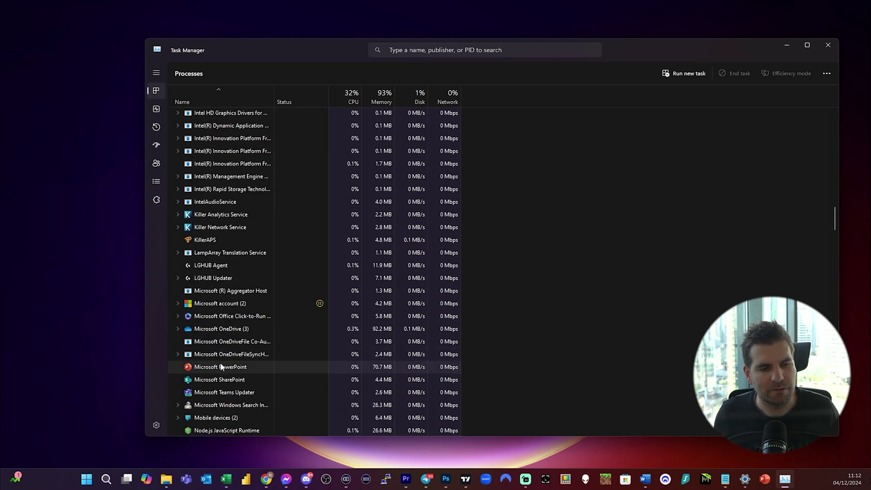
# End the Microsoft PowerPoint background process and close Task Manager.
pyautogui.click(220, 364)
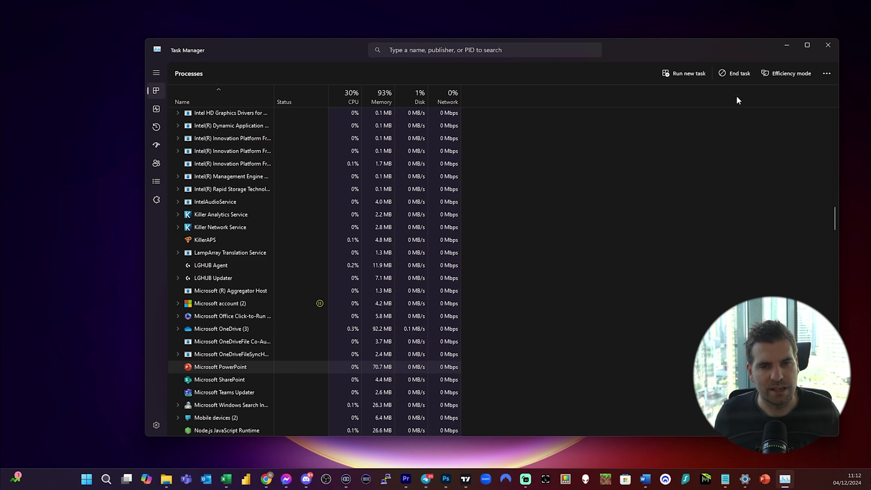
pyautogui.click(738, 73)
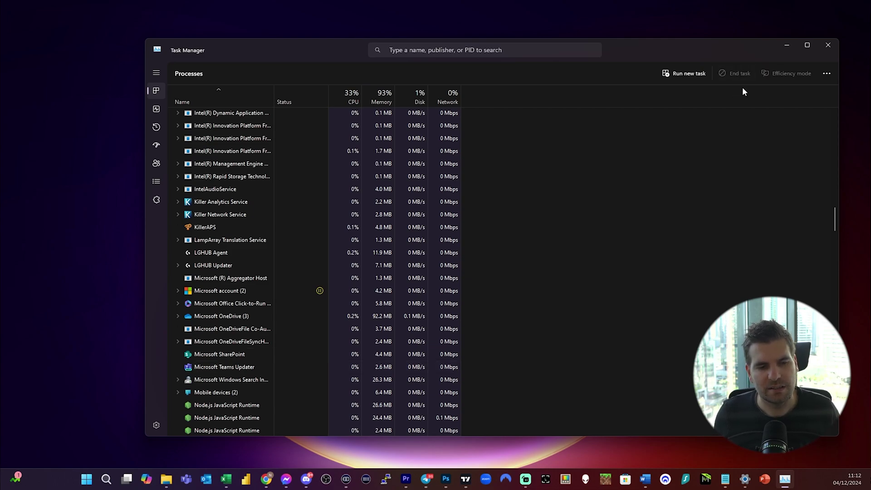
pyautogui.click(827, 47)
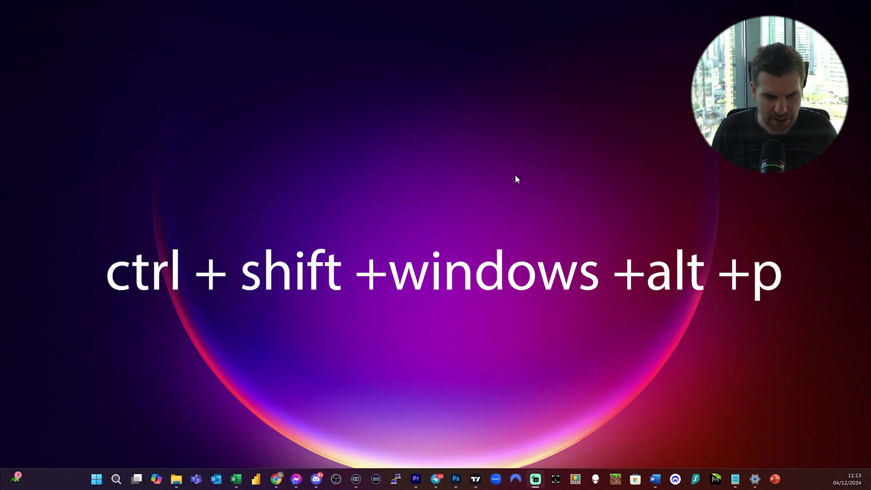
pyautogui.press('ctrl+shift+alt+super+p')
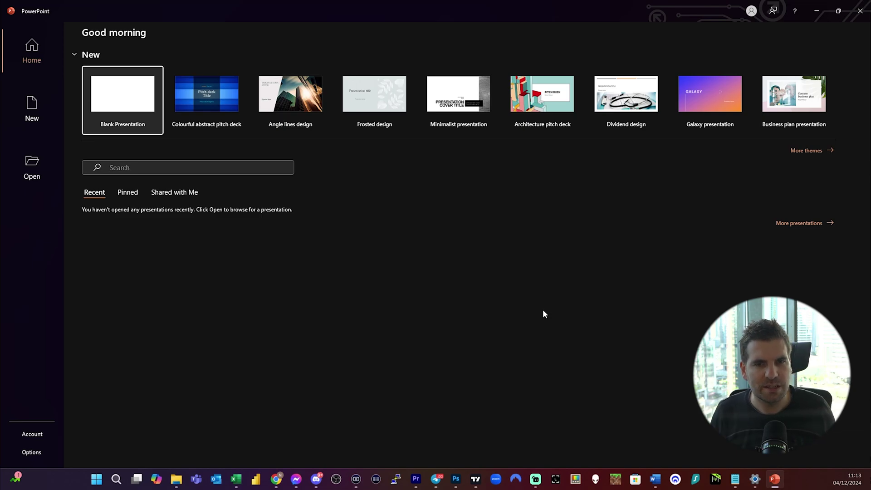
pyautogui.click(859, 11)
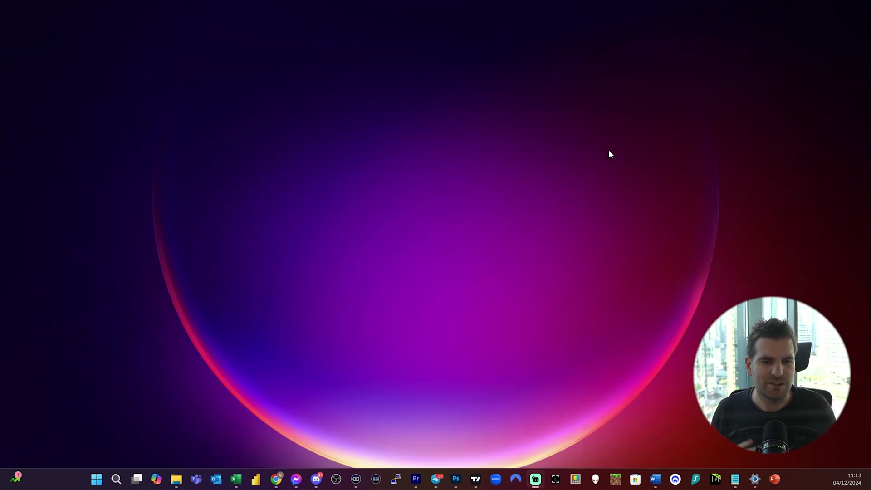
# Enter 'power' in Windows Search to bring up PowerPoint as the best match.
pyautogui.click(116, 479)
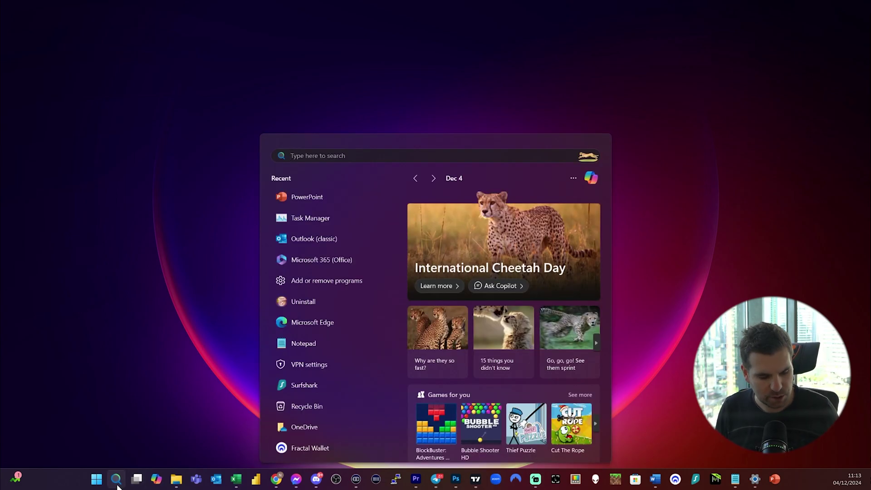
pyautogui.write('power')
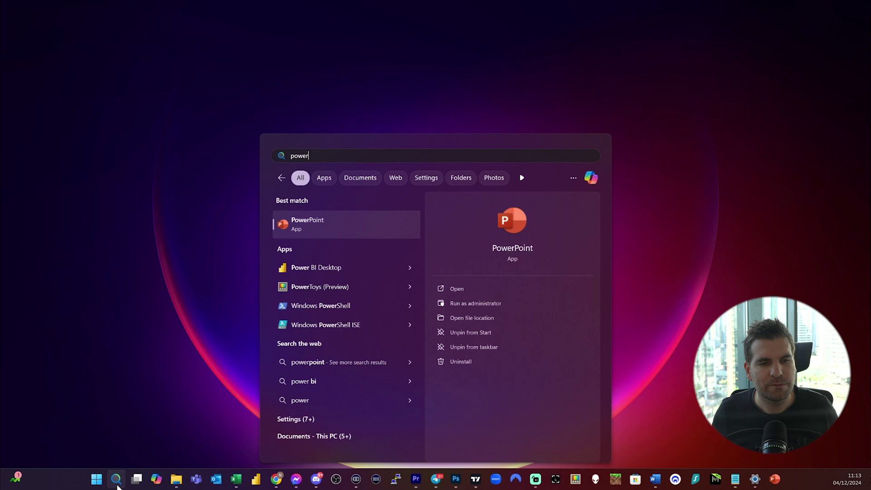